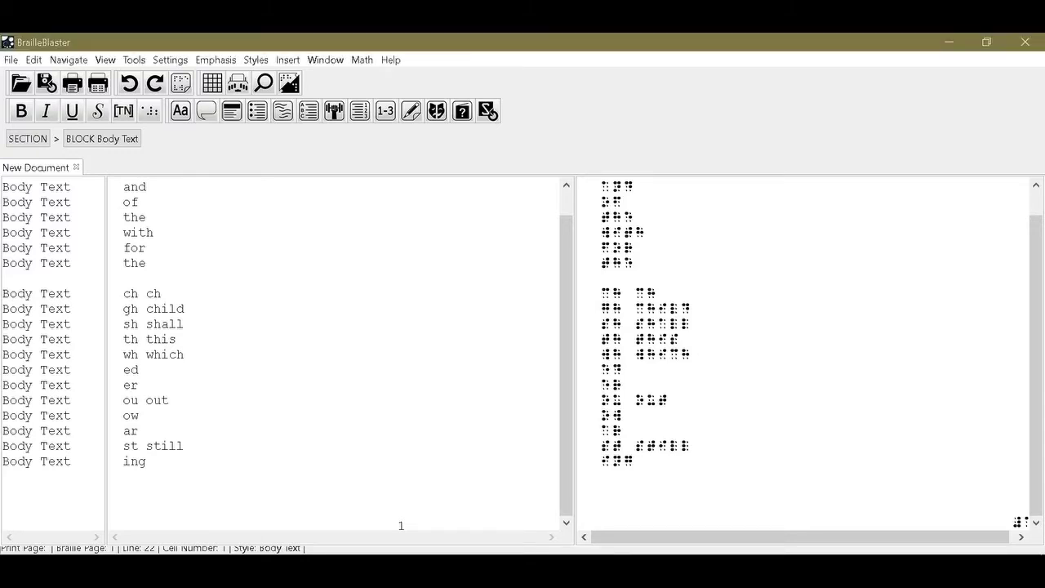
Step: Delete the word 'child' from the gh line so it reads just 'gh'
scroll(334, 351, up, 1)
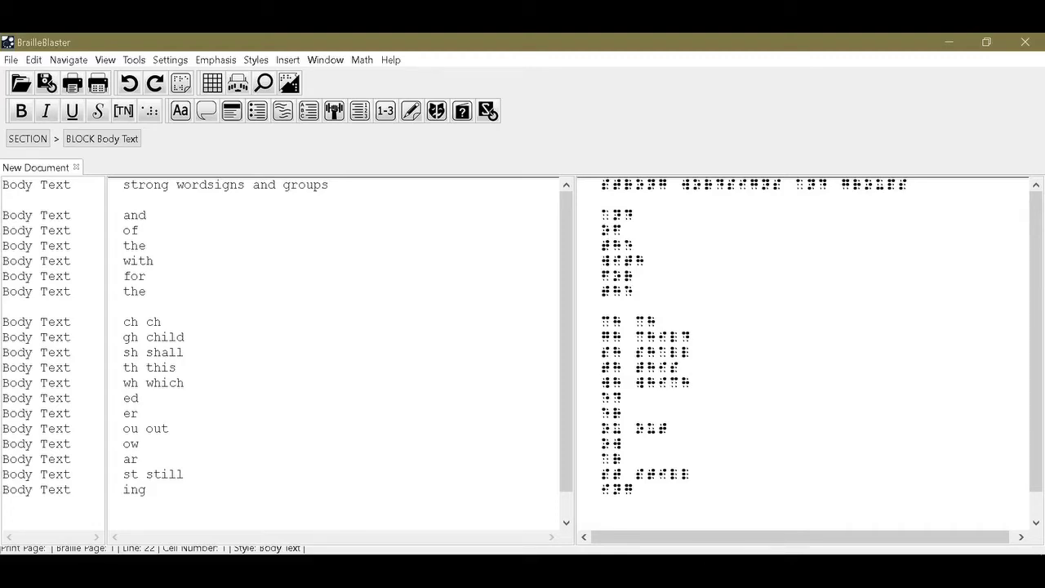
scroll(401, 525, down, 1)
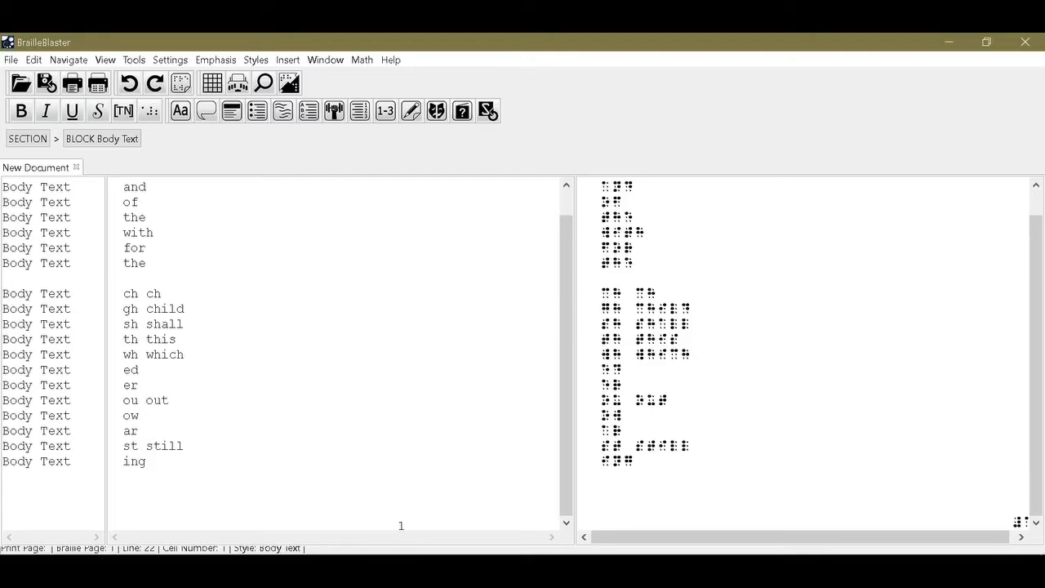
key(shift+Down)
key(shift+Down)
key(shift+Down)
key(shift+Down)
key(shift+Down)
key(shift+Down)
key(shift+Down)
key(shift+Down)
key(shift+Down)
key(shift+Down)
key(shift+Down)
key(shift+End)
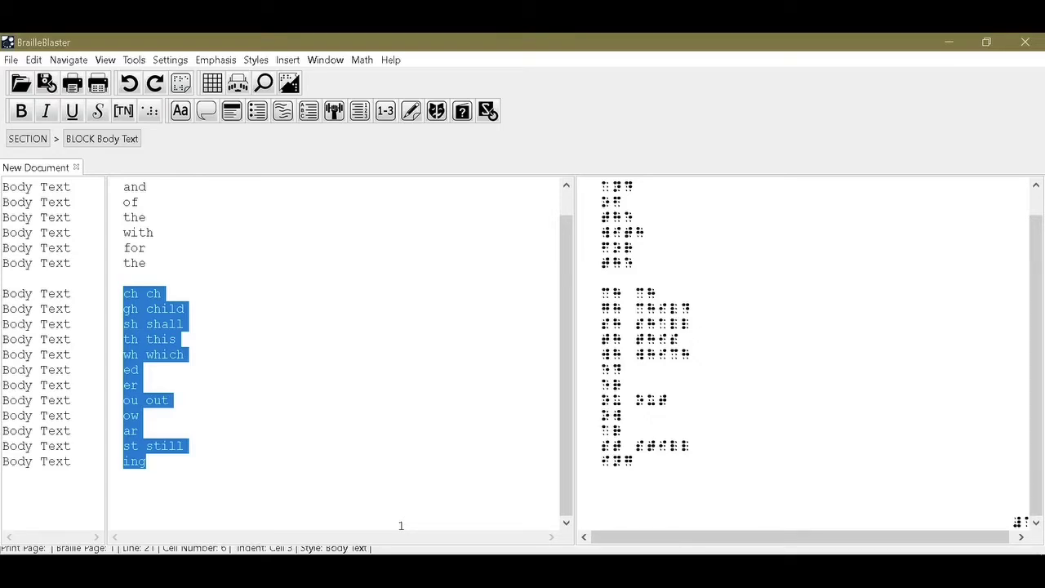
click(161, 293)
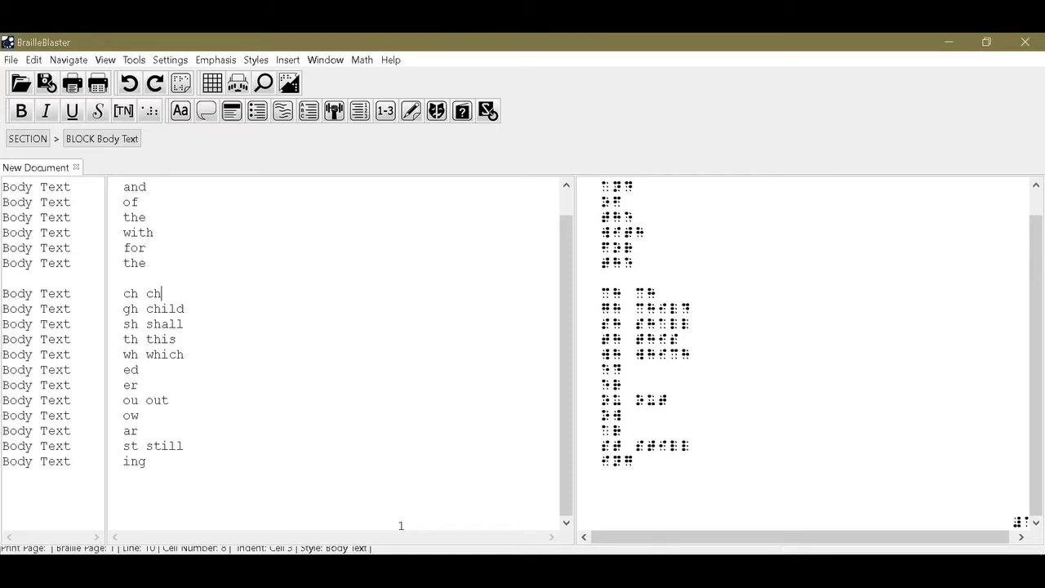
click(168, 309)
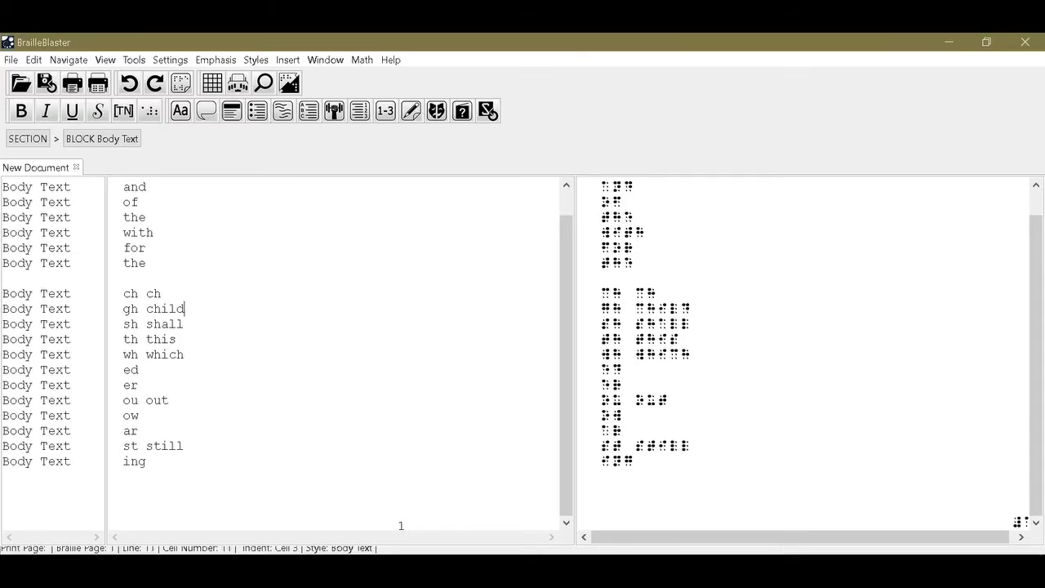
key(Delete)
key(Delete)
key(BackSpace)
key(BackSpace)
key(BackSpace)
Step: Replace the second 'ch' with 'child' so the line reads 'ch child', and select it to check its braille
click(161, 293)
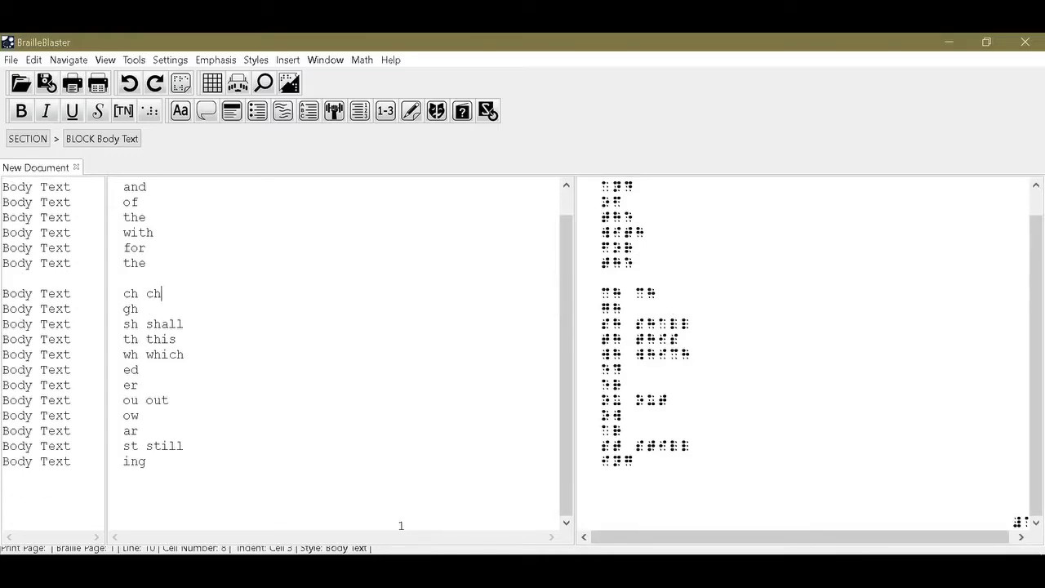
key(BackSpace)
key(BackSpace)
text(child)
key(Home)
key(shift+Right)
key(shift+Right)
key(shift+Right)
key(shift+Right)
key(shift+Right)
key(shift+Right)
key(shift+Right)
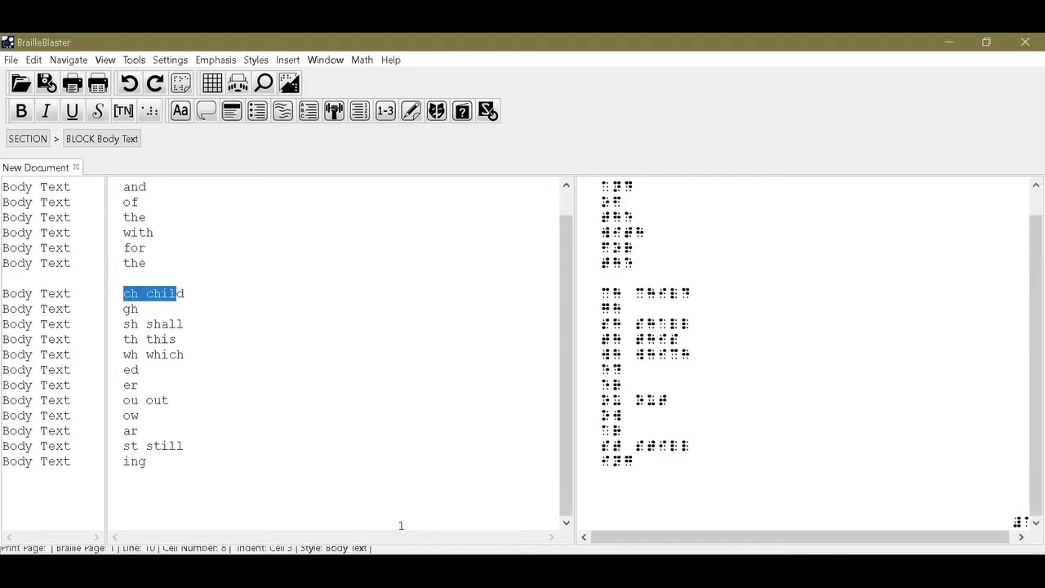
key(shift+Right)
key(Down)
key(shift+End)
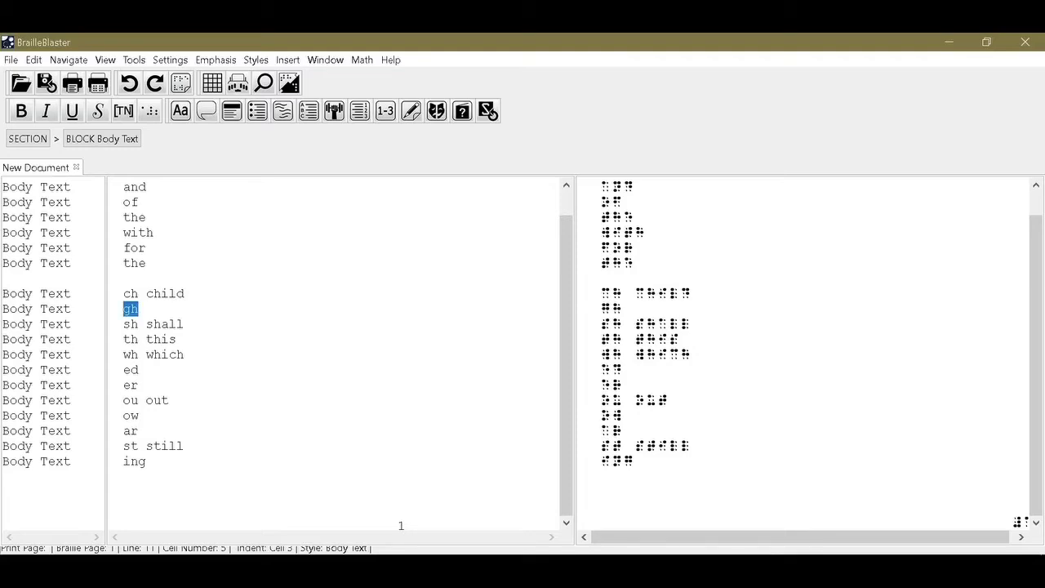
key(Down)
key(shift+End)
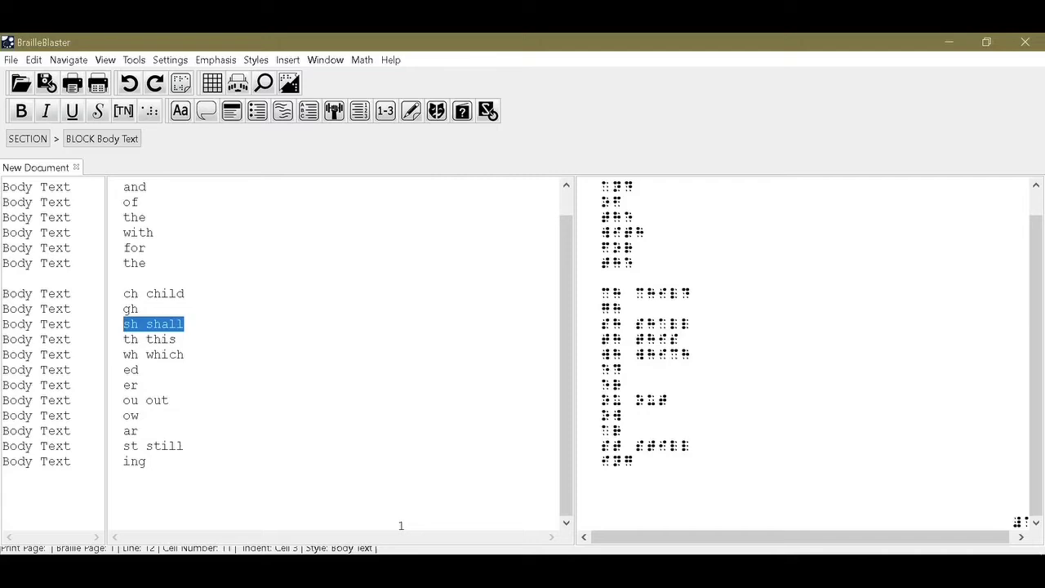
key(Down)
key(shift+Left)
key(shift+Left)
key(shift+Left)
key(shift+Left)
key(shift+Left)
key(shift+Left)
key(shift+Left)
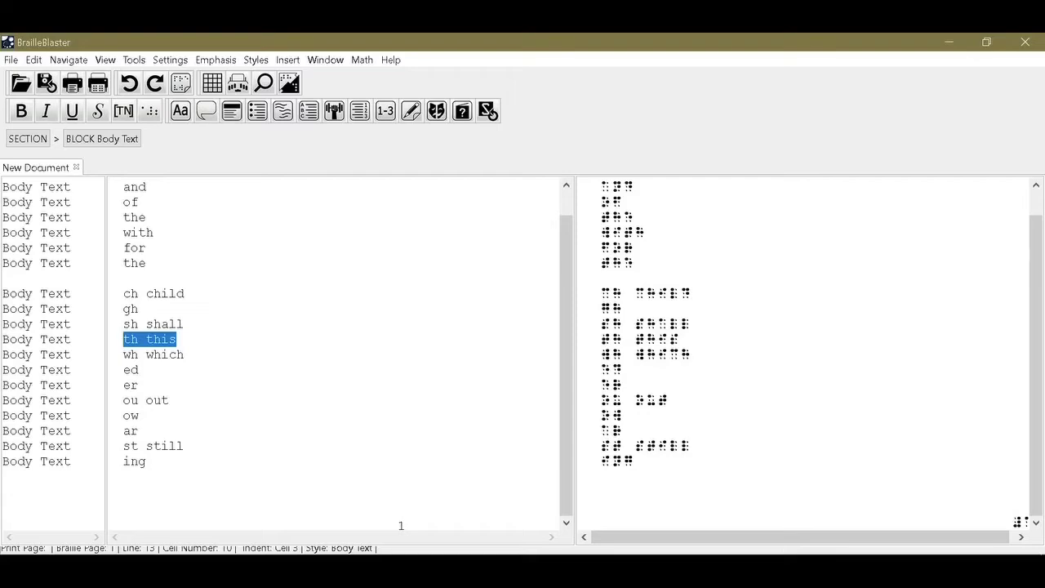
key(Down)
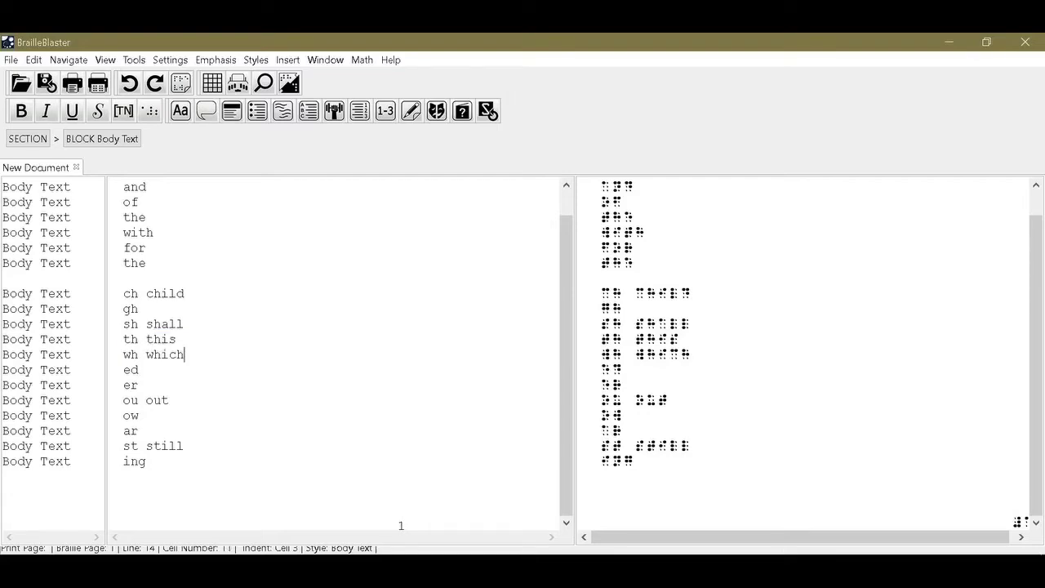
key(shift+Left)
key(shift+Left)
key(shift+Left)
key(shift+Left)
key(shift+Left)
key(shift+Left)
key(shift+Left)
key(shift+Left)
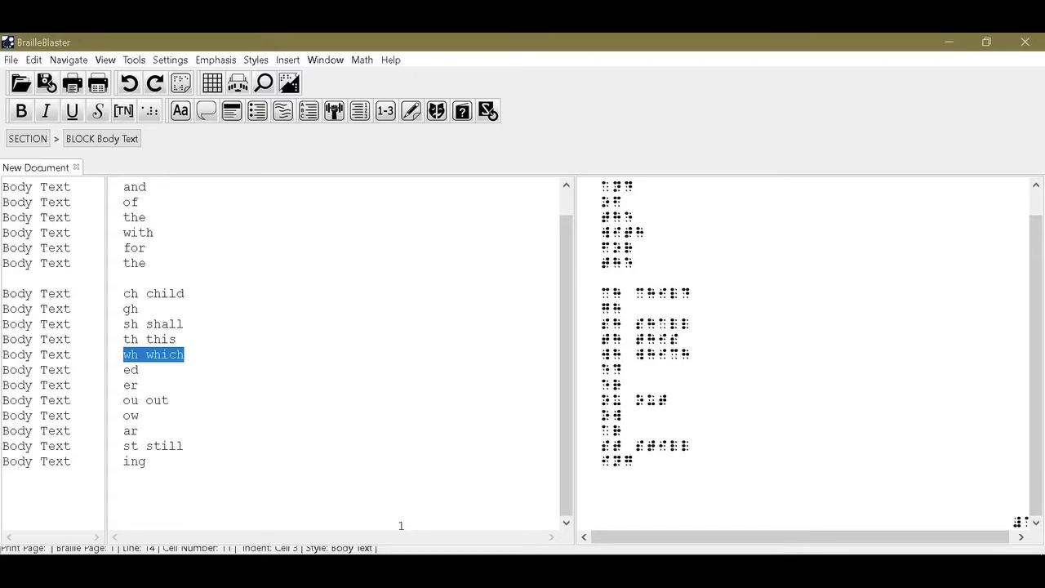
key(Down)
key(shift+Left)
key(shift+Left)
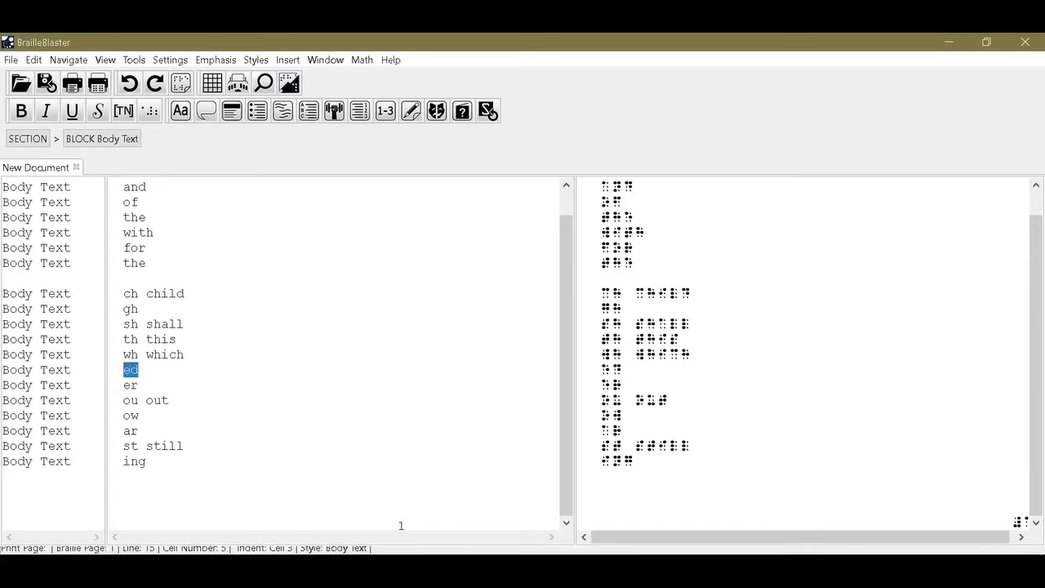
key(Down)
key(shift+Left)
key(shift+Left)
key(Down)
key(shift+Left)
key(shift+Left)
key(shift+Left)
key(shift+Left)
key(shift+Left)
key(shift+Left)
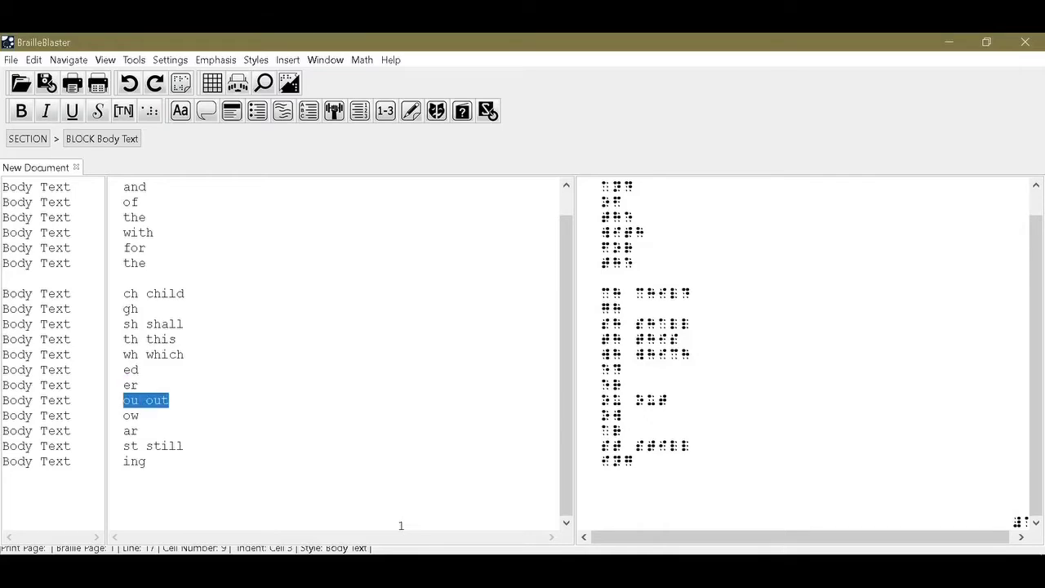
key(Down)
key(shift+Left)
key(shift+Left)
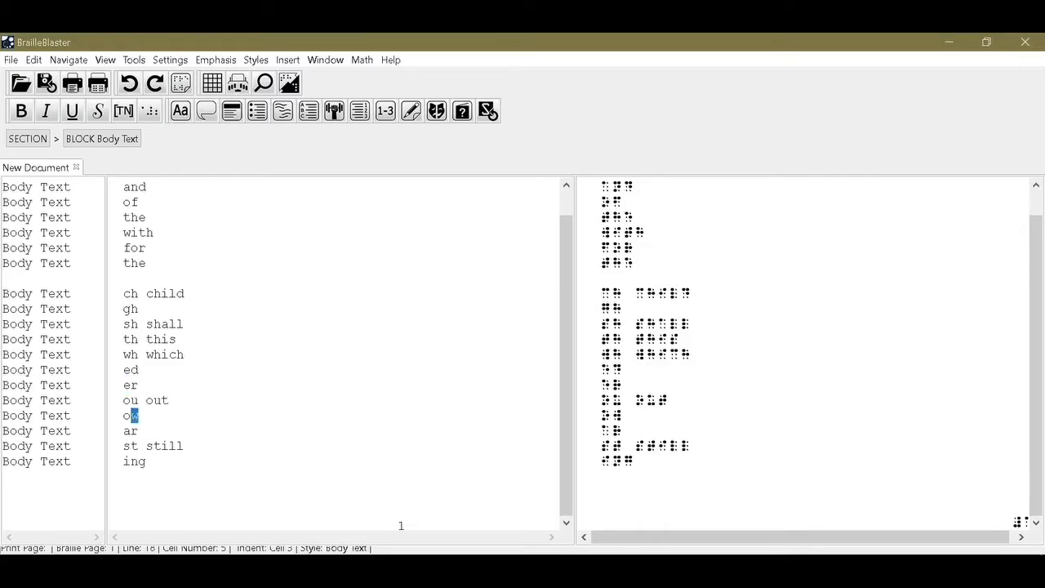
key(shift+Down)
key(Down)
key(shift+End)
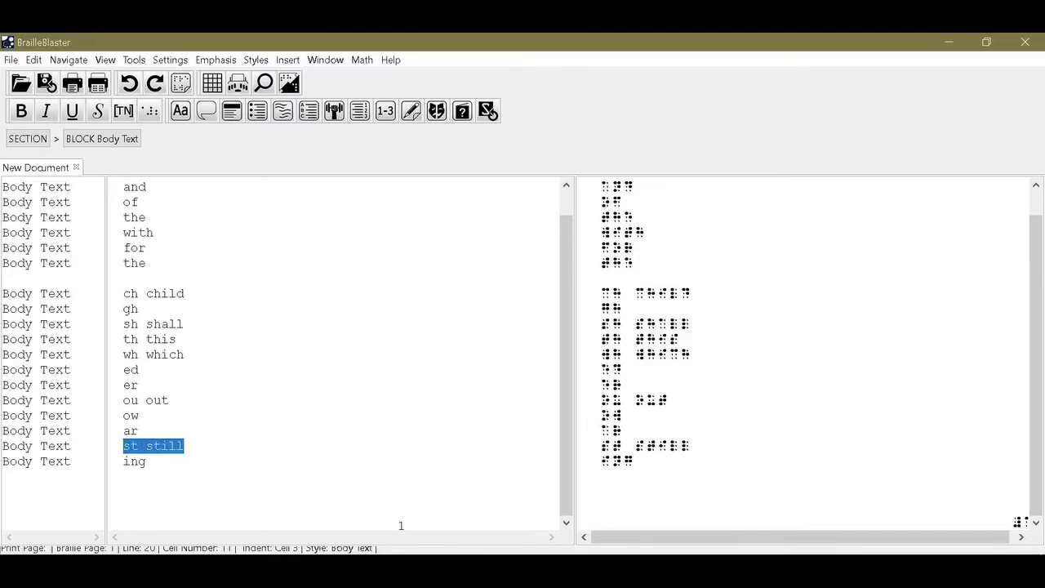
key(Down)
key(shift+End)
key(Up)
key(Up)
key(Up)
key(Up)
key(Up)
key(Up)
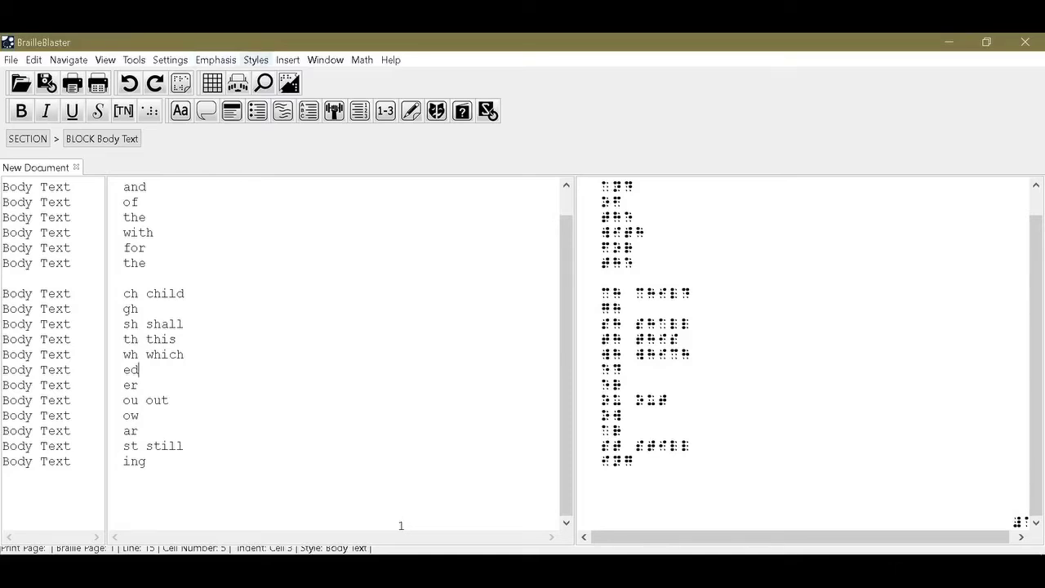
Step: In Translation Settings, change the braille standard to UEB, make it the default, and confirm
click(169, 60)
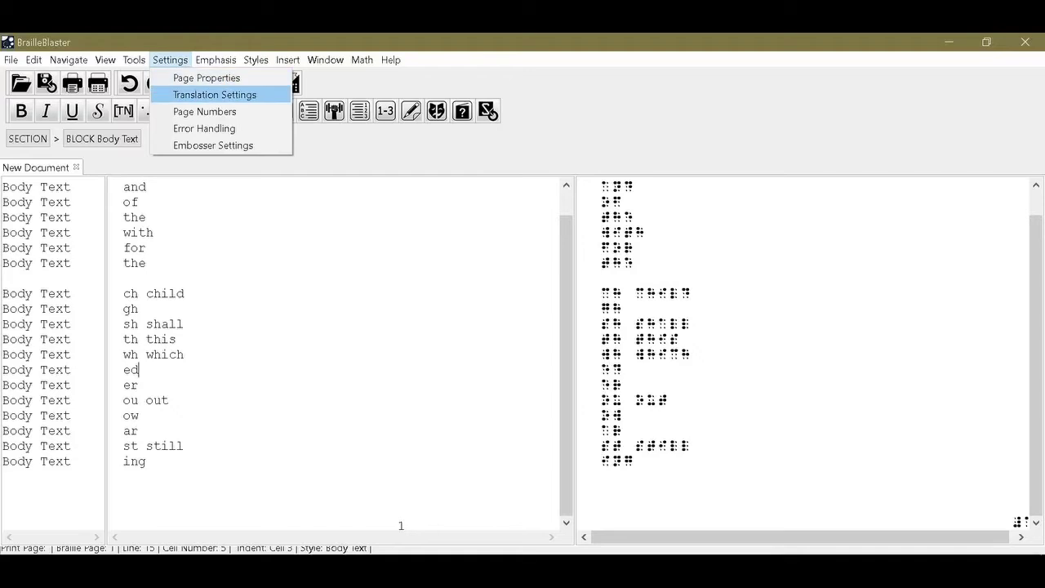
key(Return)
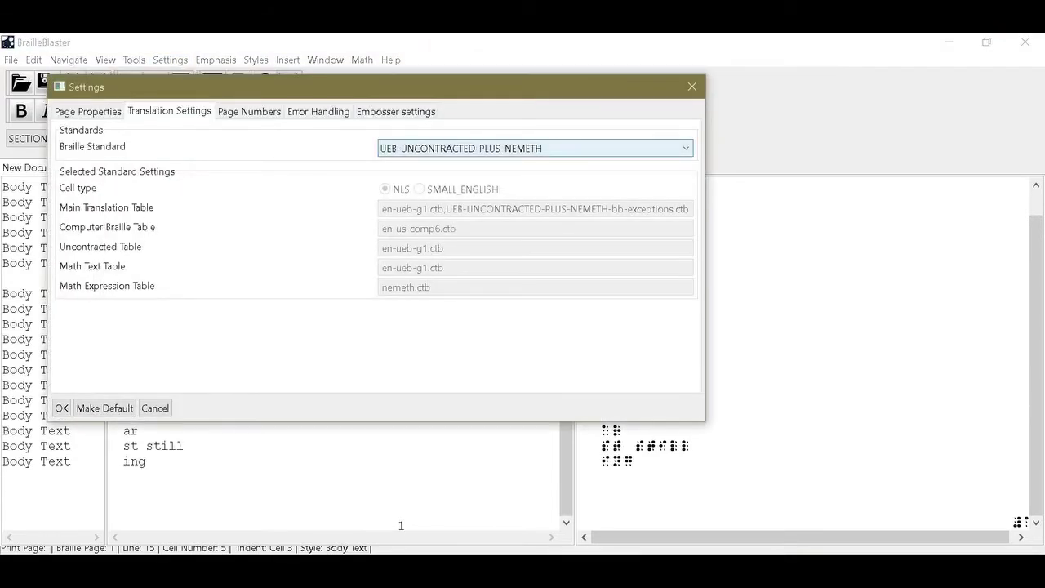
key(alt+Down)
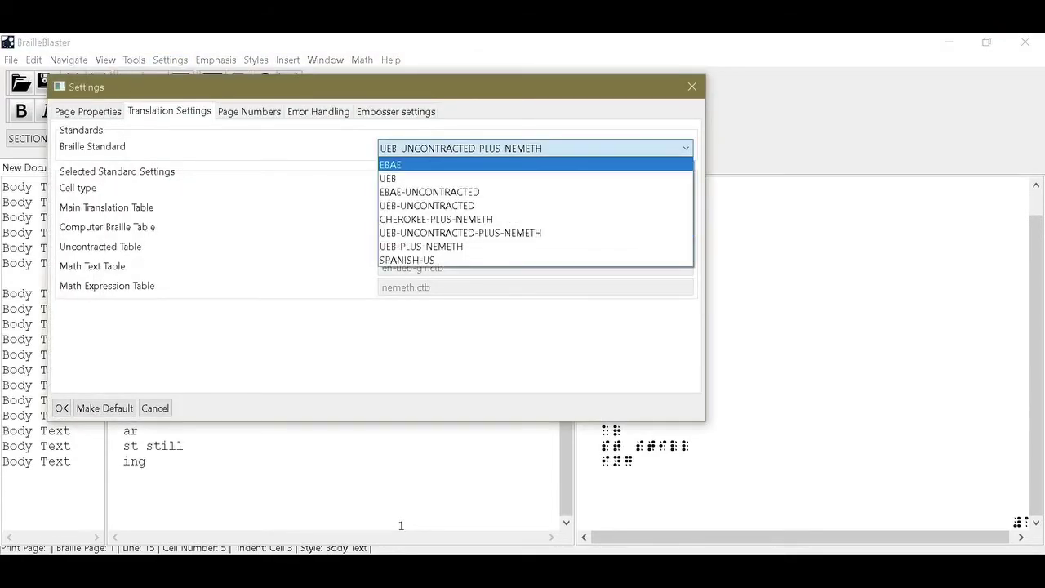
key(Down)
key(Return)
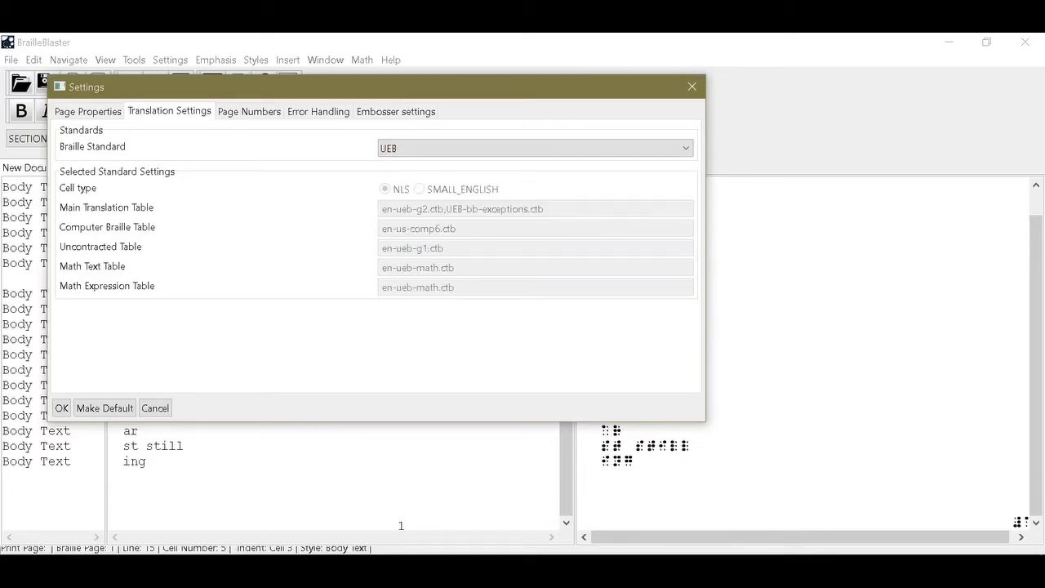
key(Tab)
key(shift+Tab)
key(Return)
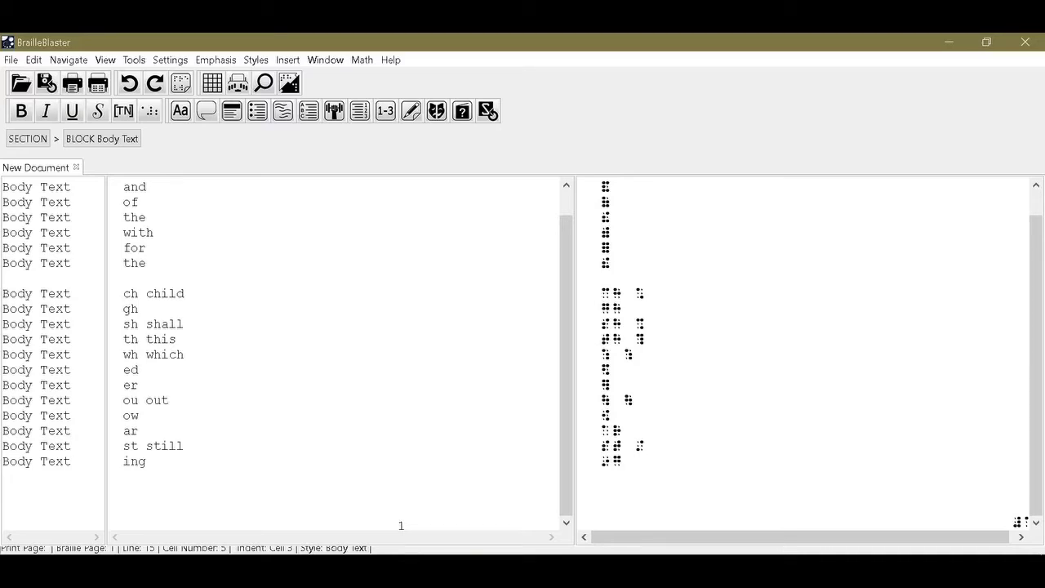
scroll(401, 525, up, 1)
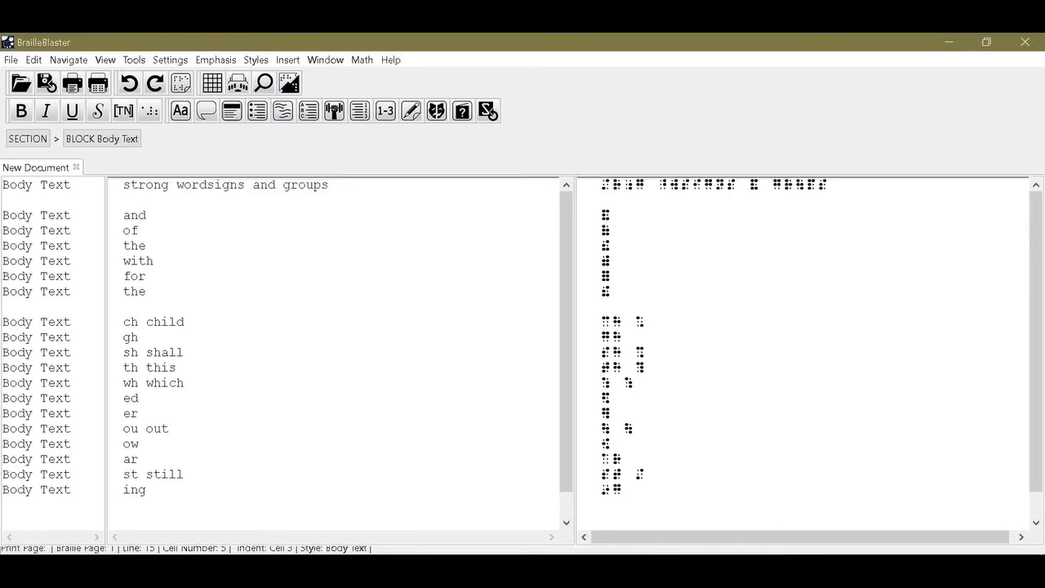
scroll(401, 525, down, 1)
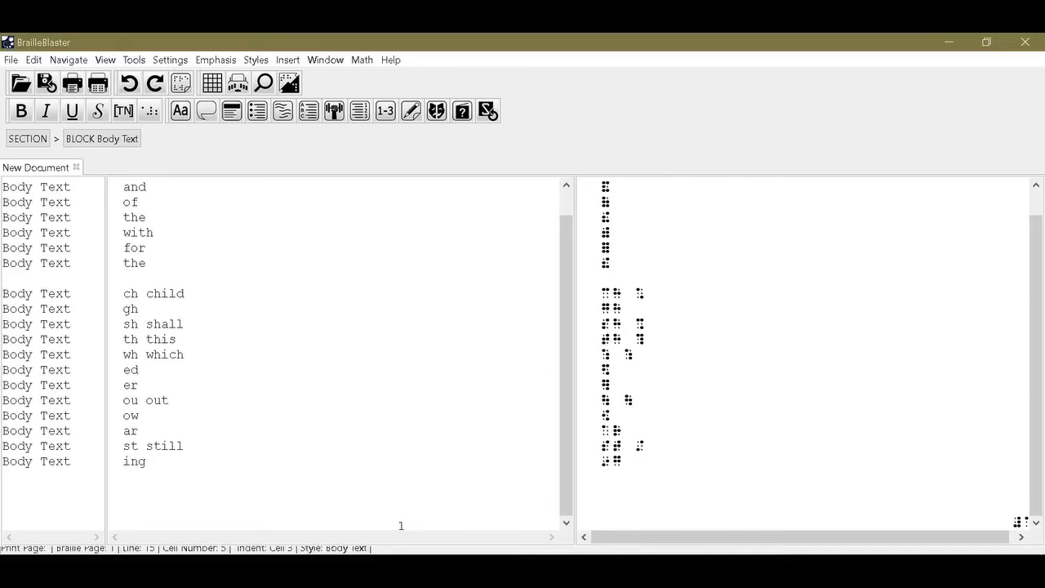
Step: Move the braille cursor from the shall wordsign to the this cell, then select the wh which line
click(640, 325)
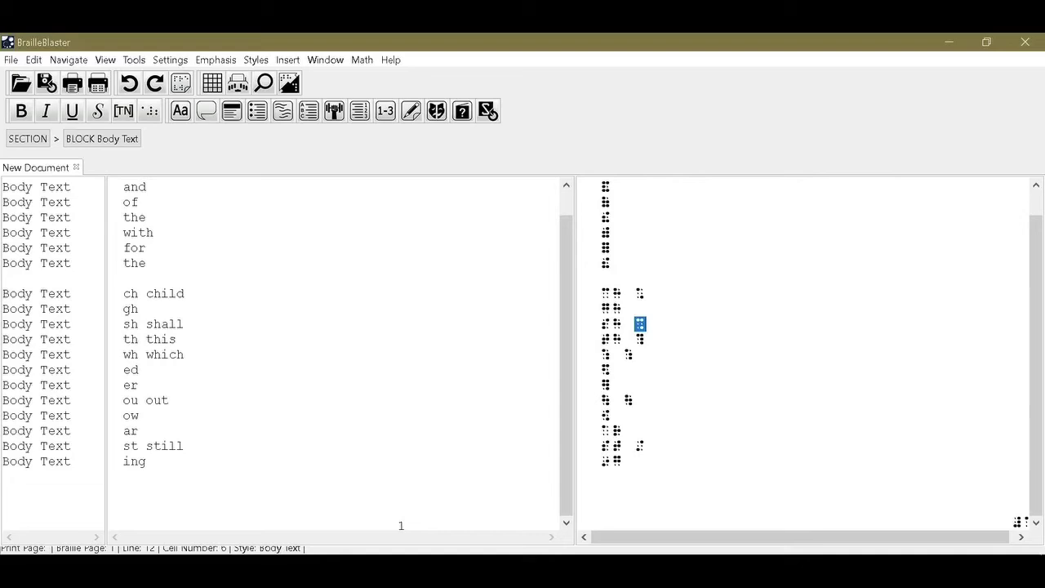
key(Down)
key(Right)
key(Down)
key(ctrl+shift+Left)
key(ctrl+shift+Left)
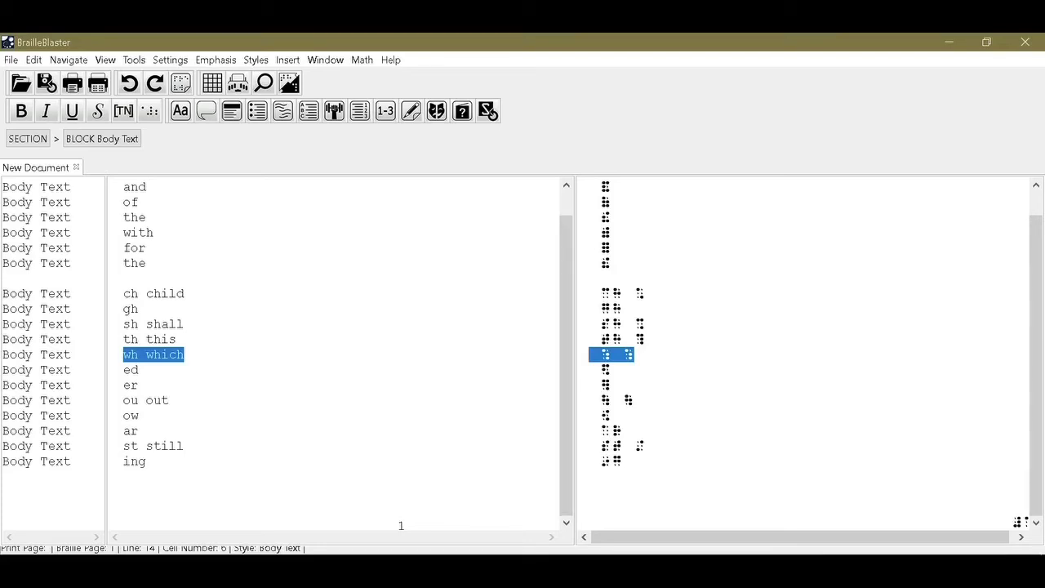
Step: Check the ed groupsign, the er cell and the ou out line, then move down through ow and ar
key(Down)
key(shift+Left)
key(shift+Left)
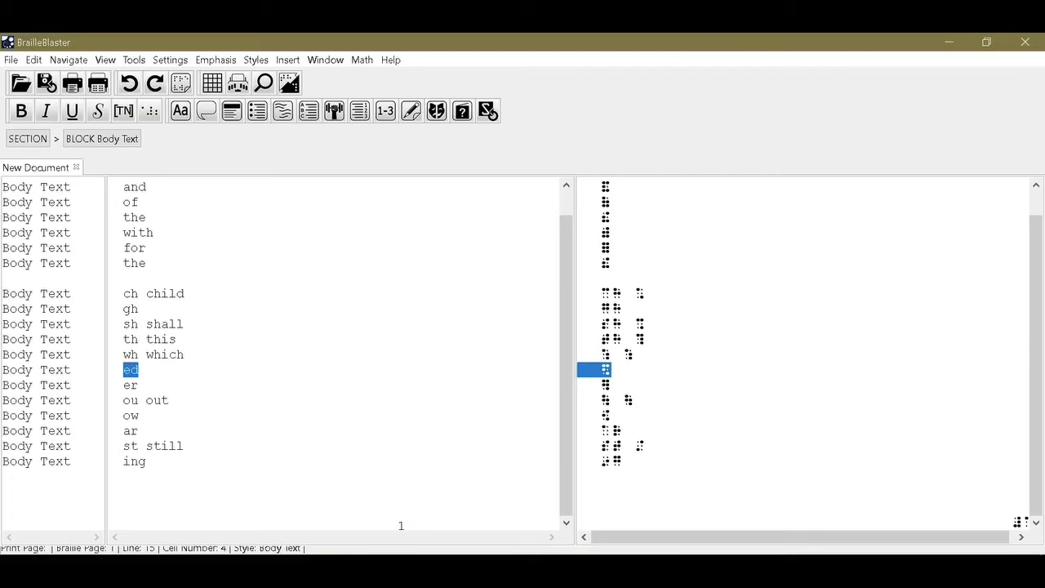
click(605, 385)
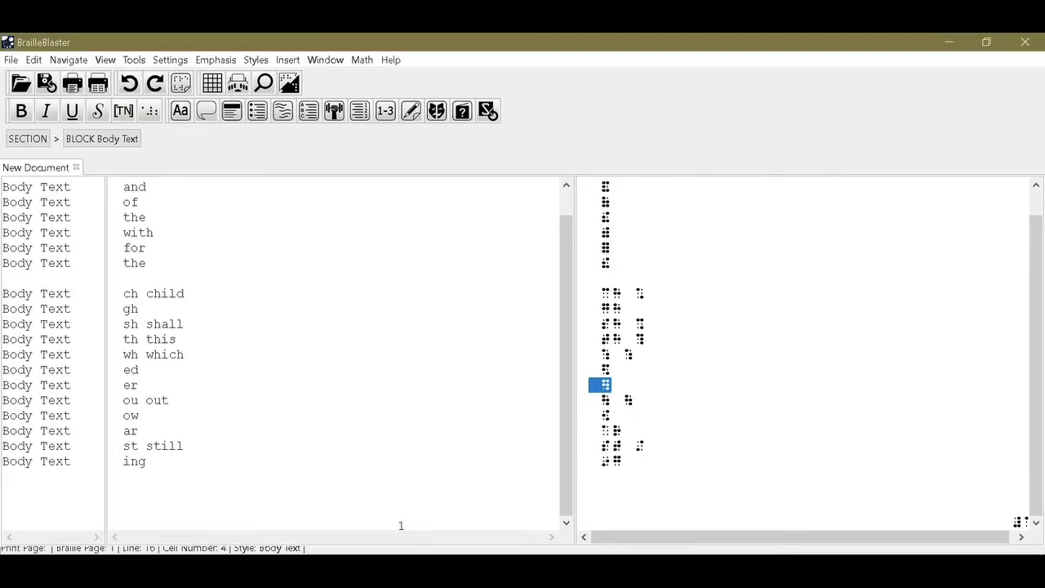
click(628, 400)
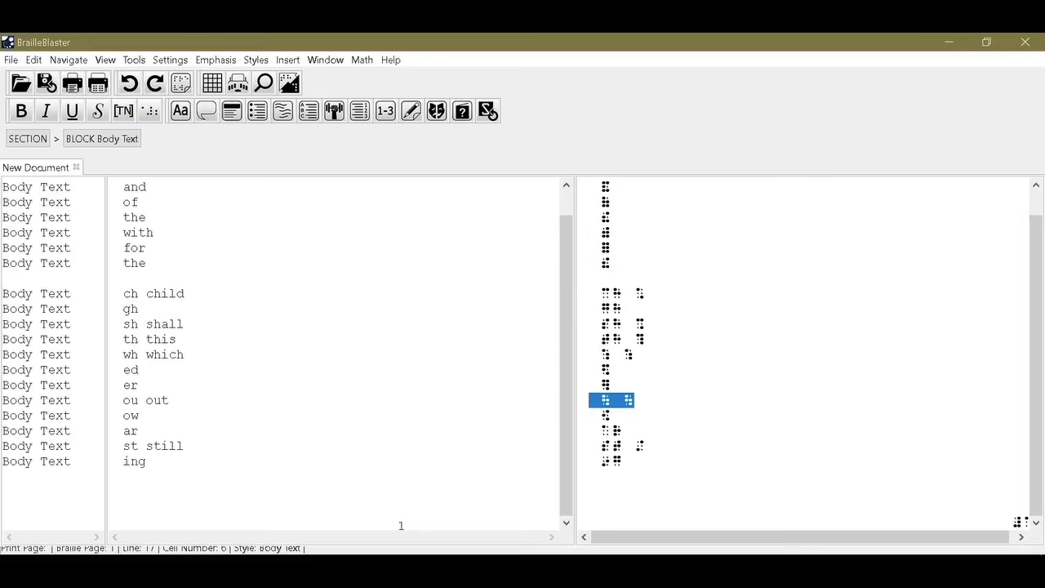
key(Down)
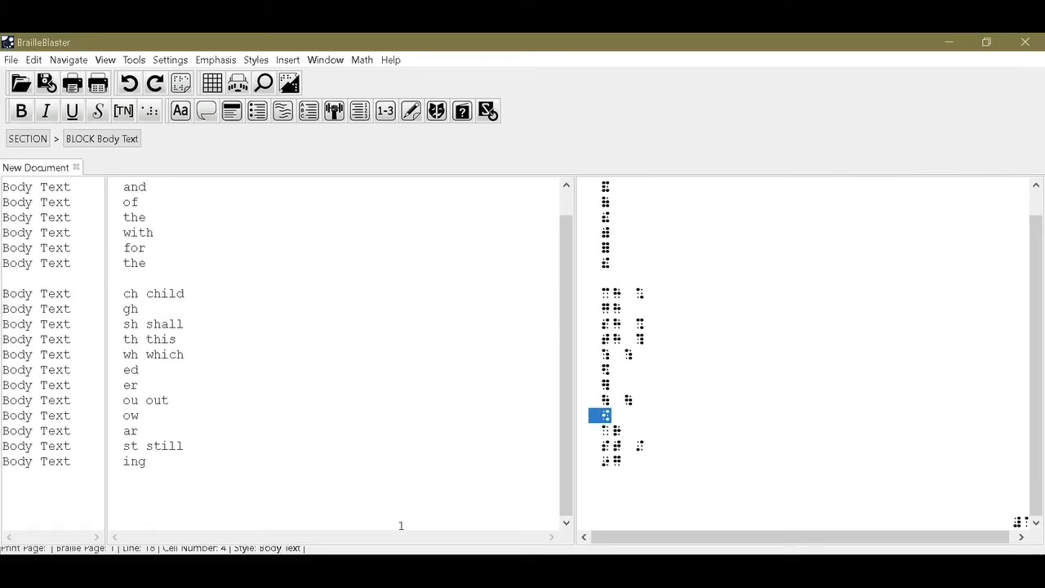
key(Down)
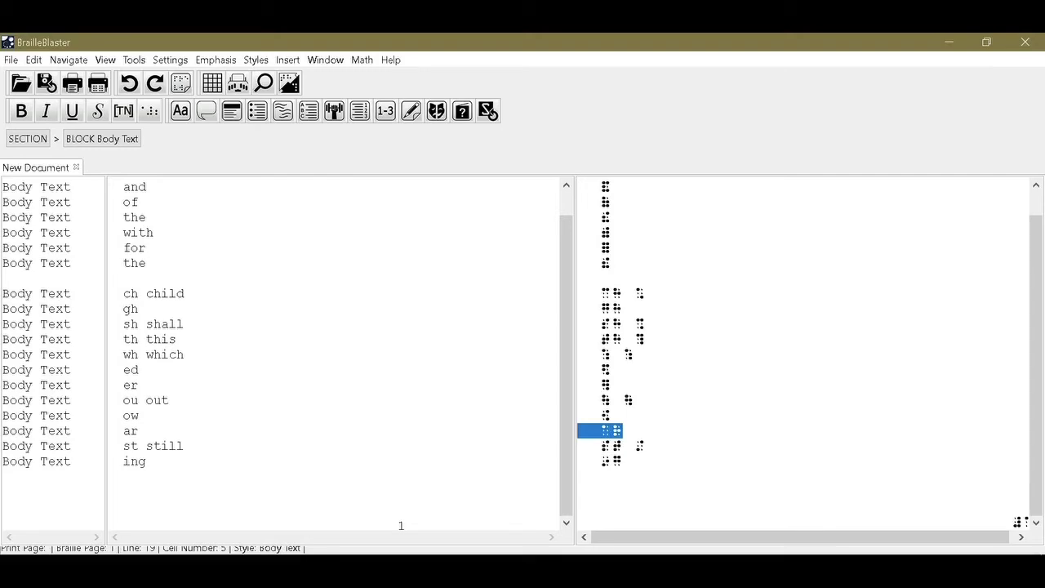
Step: Check the braille for the st still line and the ing cell, then scroll back to the top
click(611, 446)
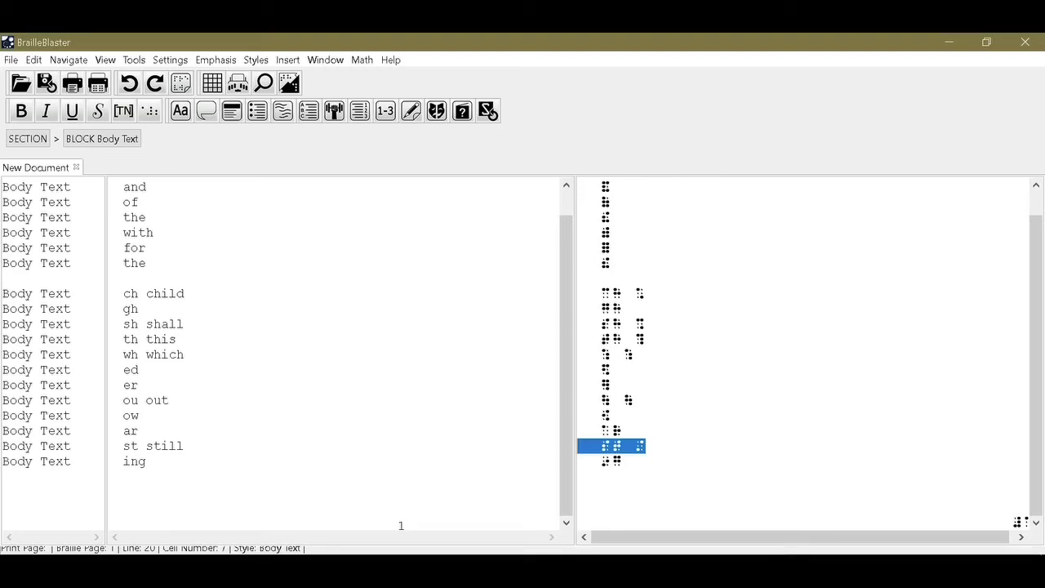
click(607, 461)
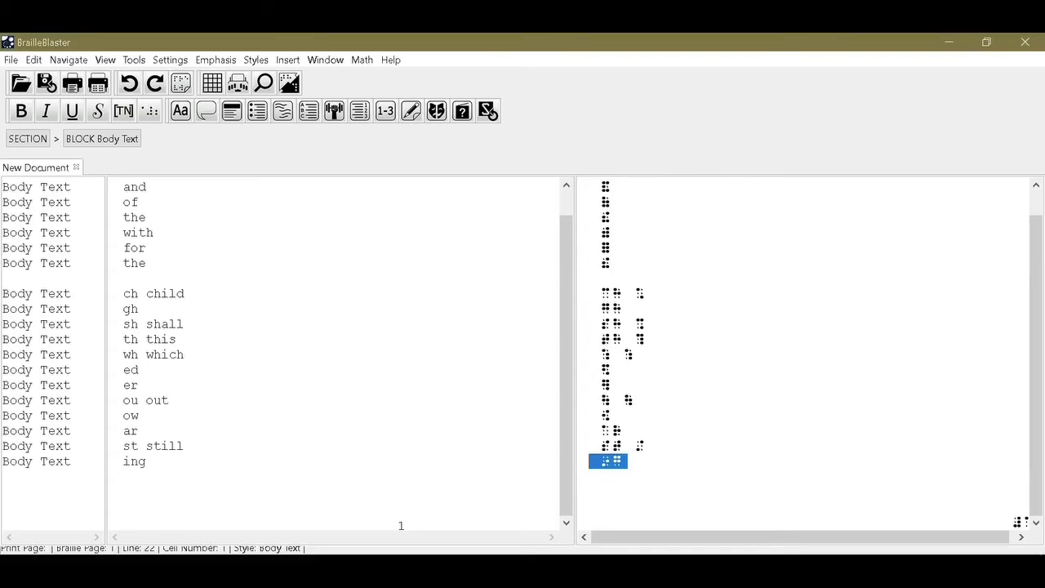
scroll(401, 525, up, 1)
scroll(401, 525, down, 1)
scroll(401, 525, up, 1)
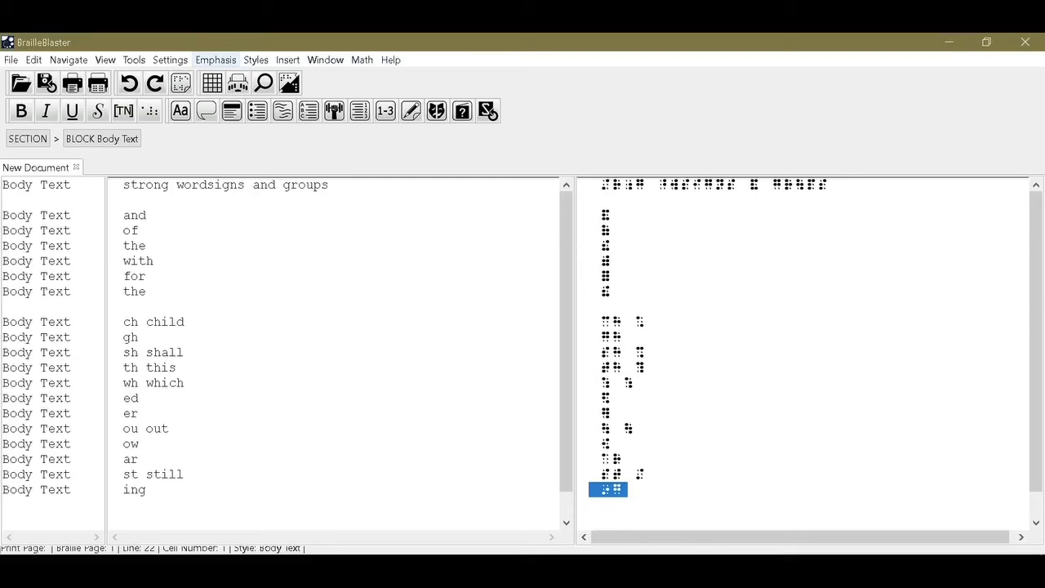
Step: Set the braille standard to EBAE-UNCONTRACTED in Translation Settings and apply it to retranslate the list
click(170, 60)
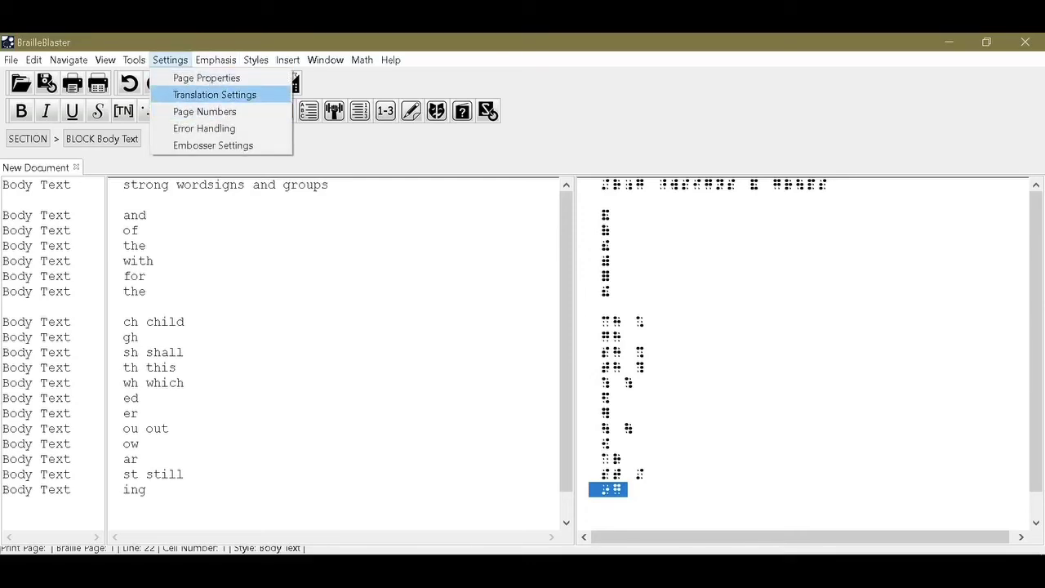
click(214, 95)
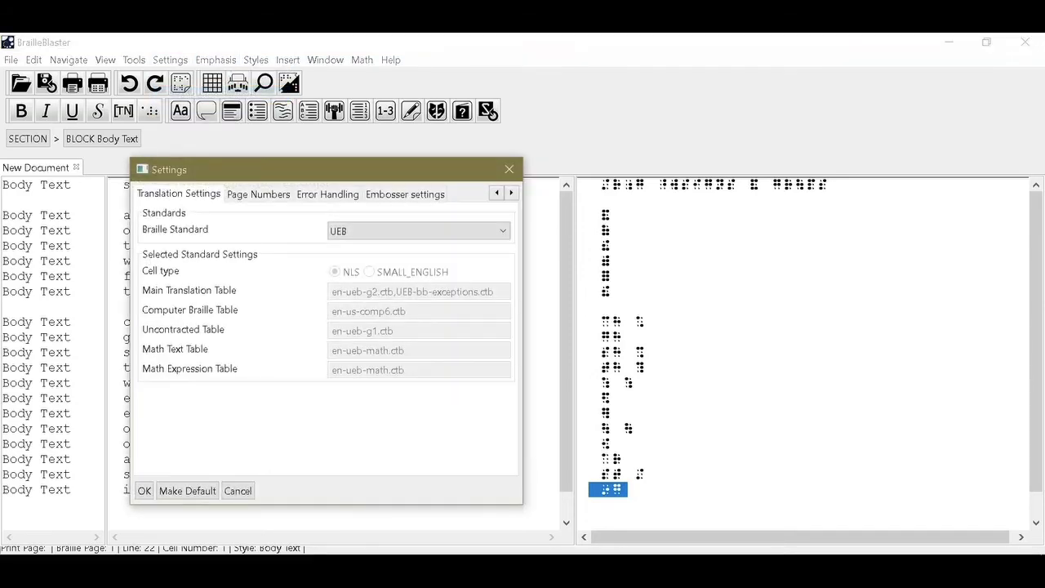
click(418, 231)
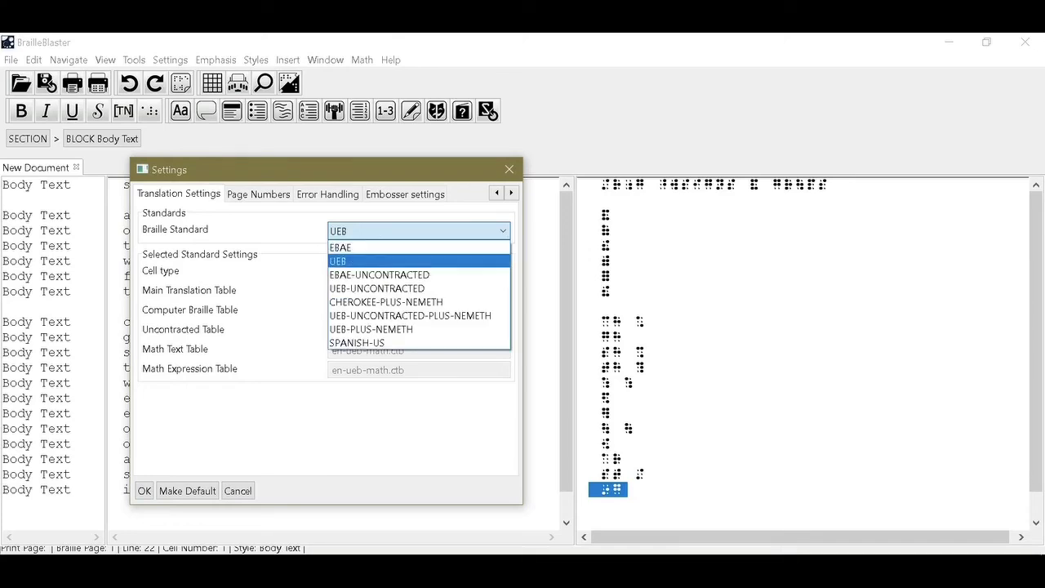
key(Down)
key(Return)
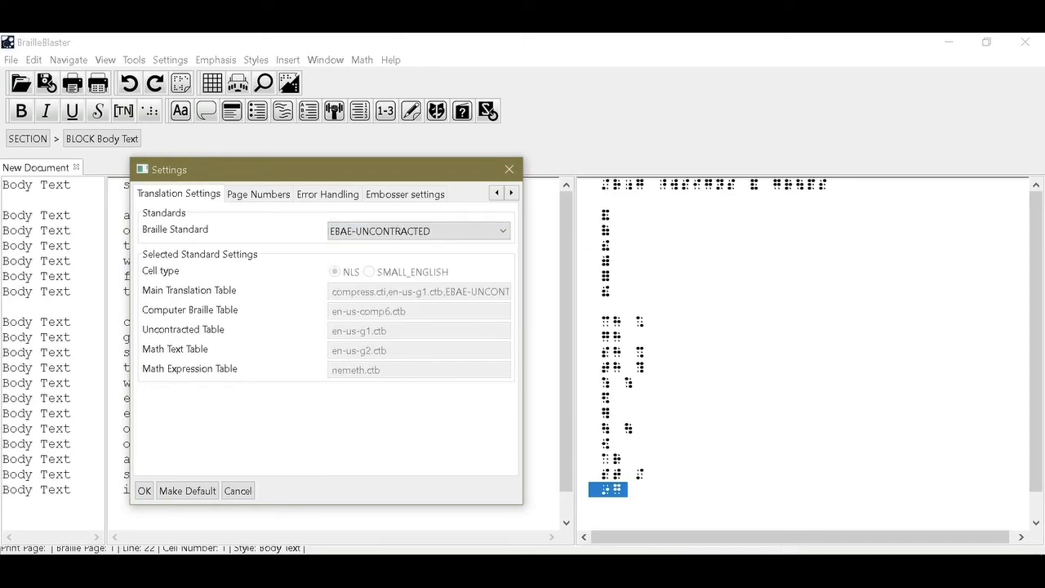
click(144, 491)
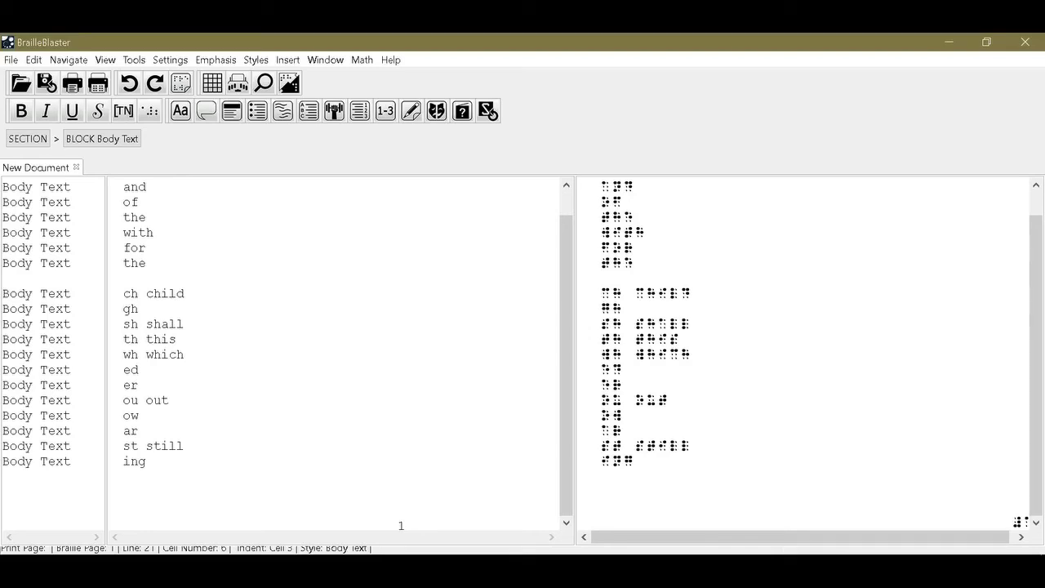
scroll(401, 525, up, 1)
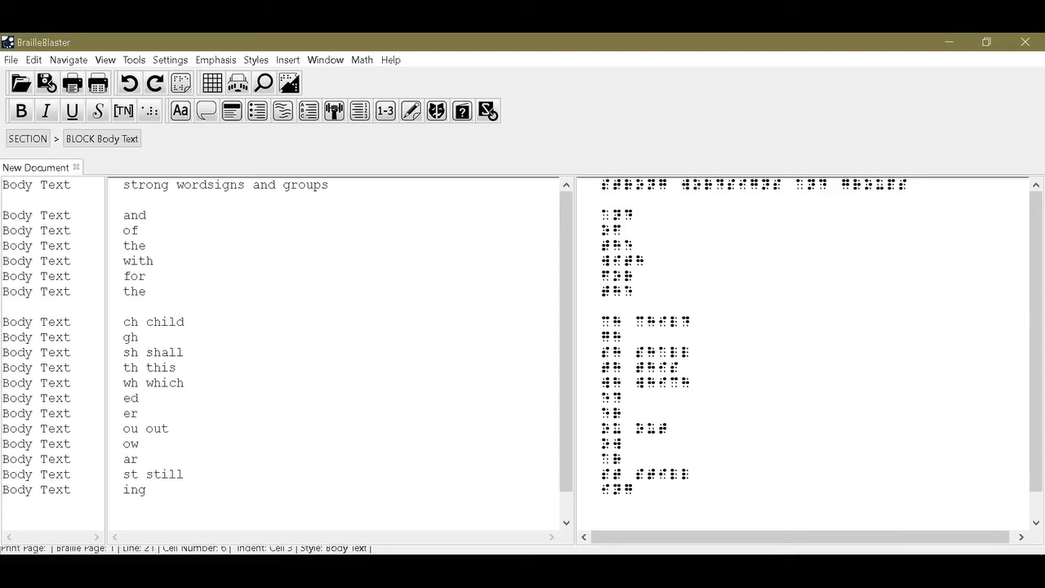
scroll(333, 352, down, 1)
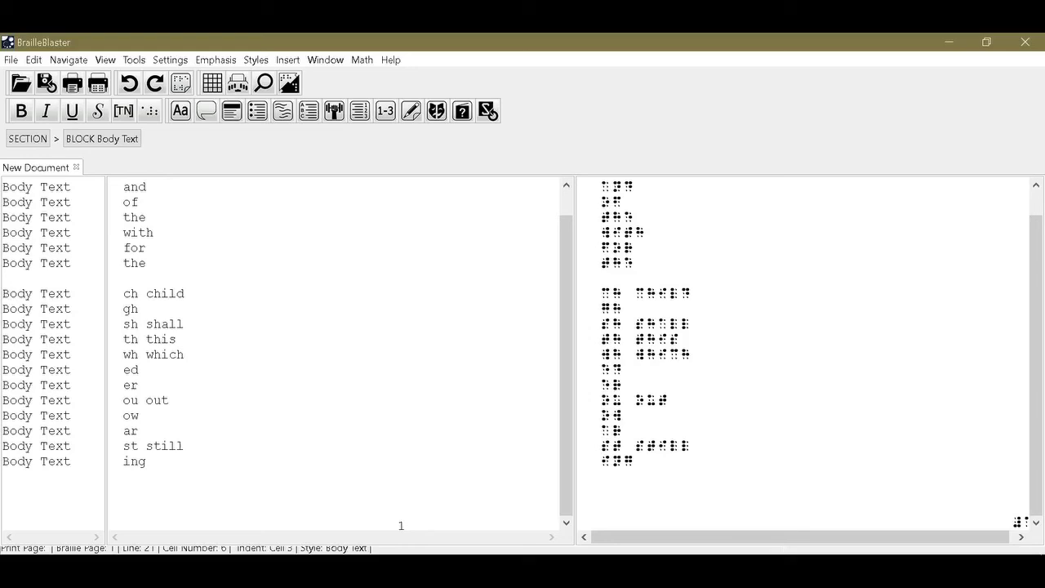
scroll(333, 352, up, 1)
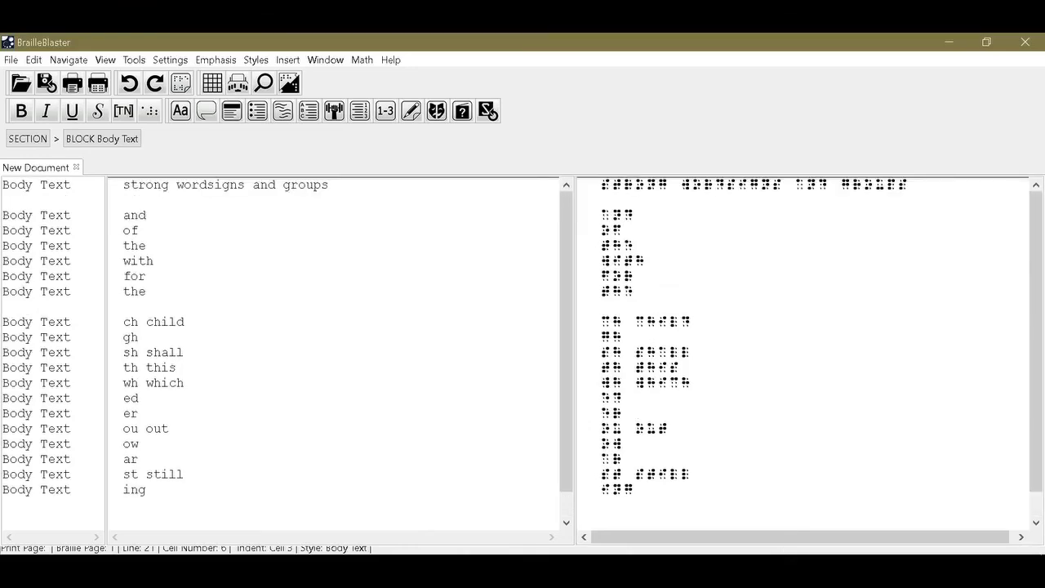